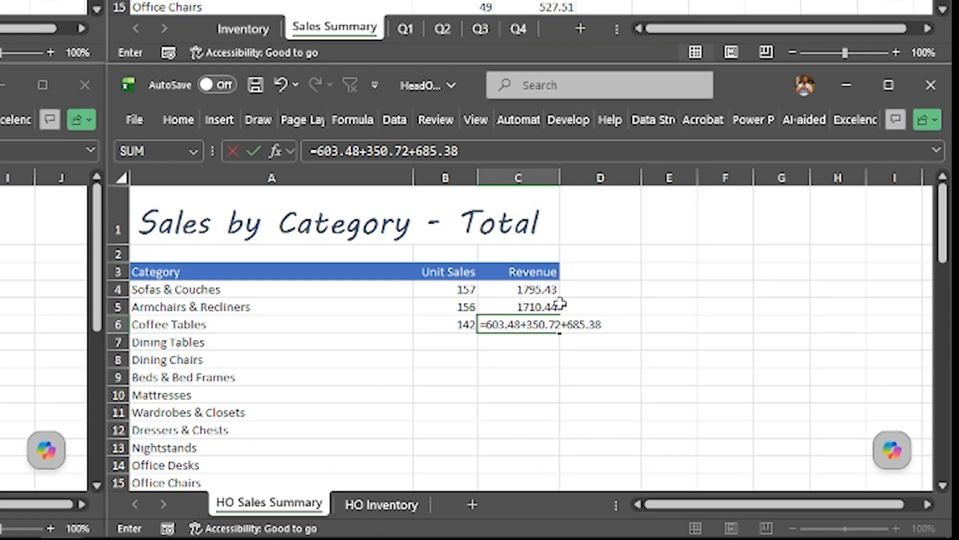
- Commit the formula =603.48+350.72+685.38 as the Coffee Tables revenue in C6
{"action": "left_click", "coordinate": [452, 342]}
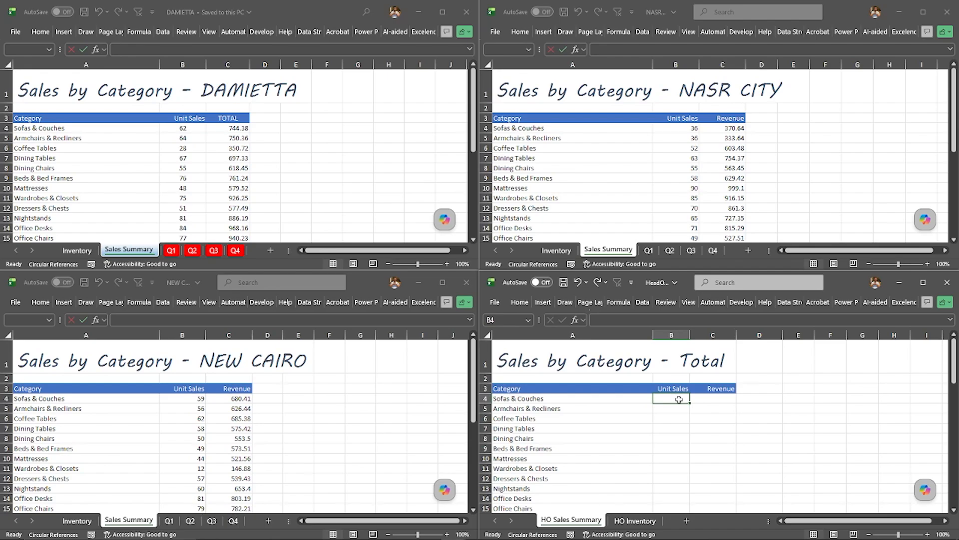
- Start a SUM formula in B4 of HO Sales Summary with a relative reference to B4 on NASR CITY's Sales Summary sheet
{"action": "type", "text": "="}
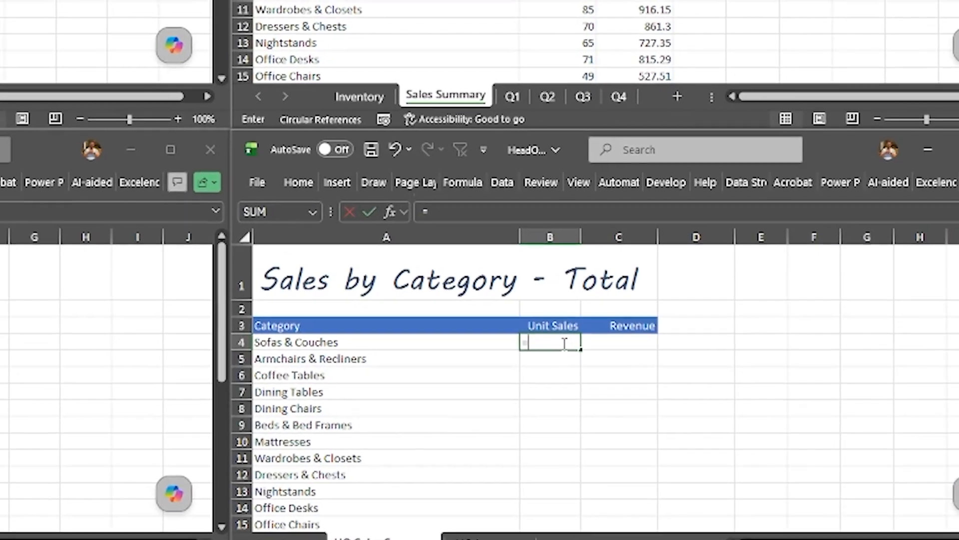
{"action": "type", "text": "SU"}
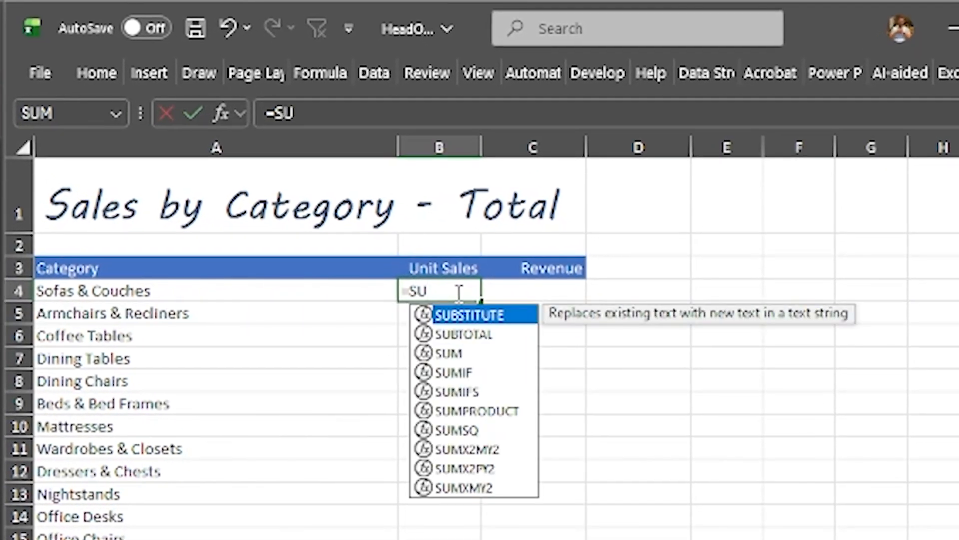
{"action": "type", "text": "M("}
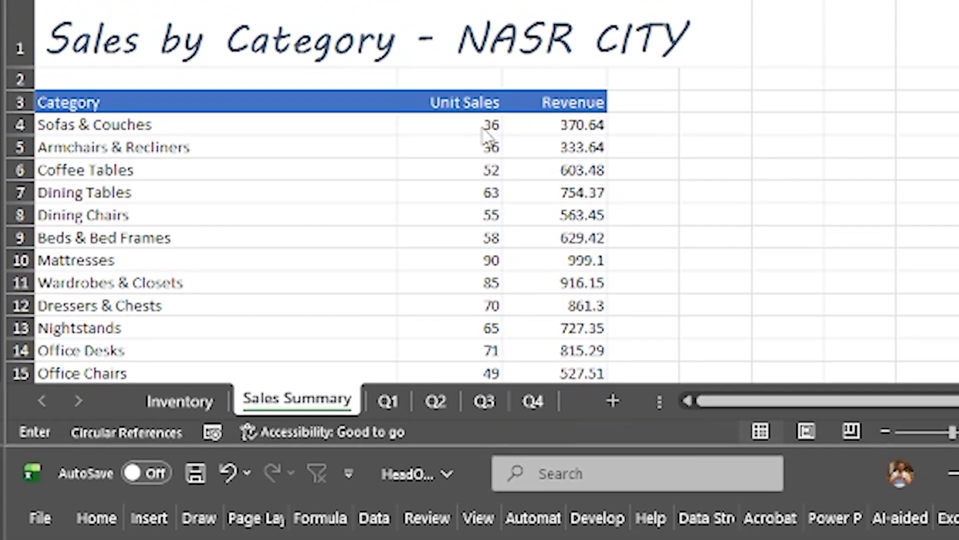
{"action": "left_click", "coordinate": [481, 279]}
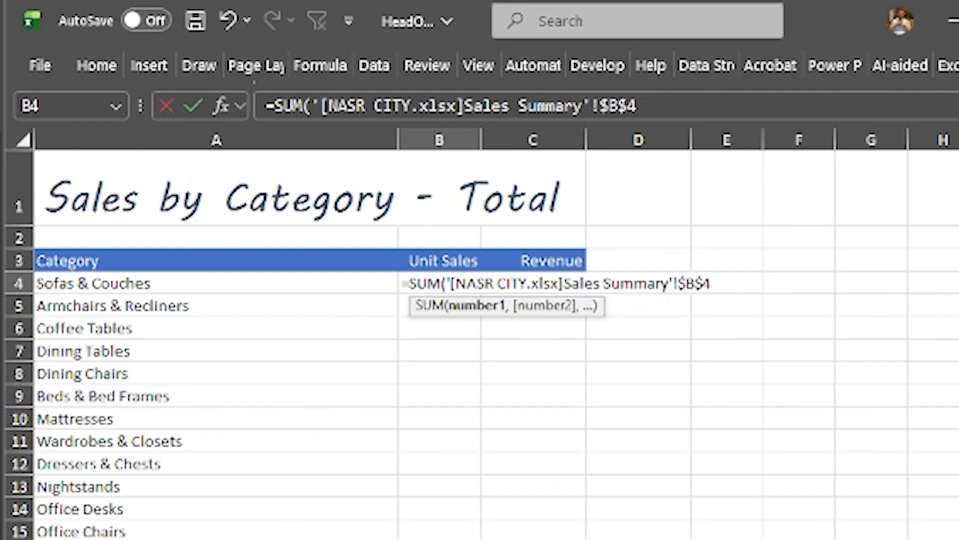
{"action": "key", "text": "F4"}
{"action": "key", "text": "F4"}
{"action": "key", "text": "F4"}
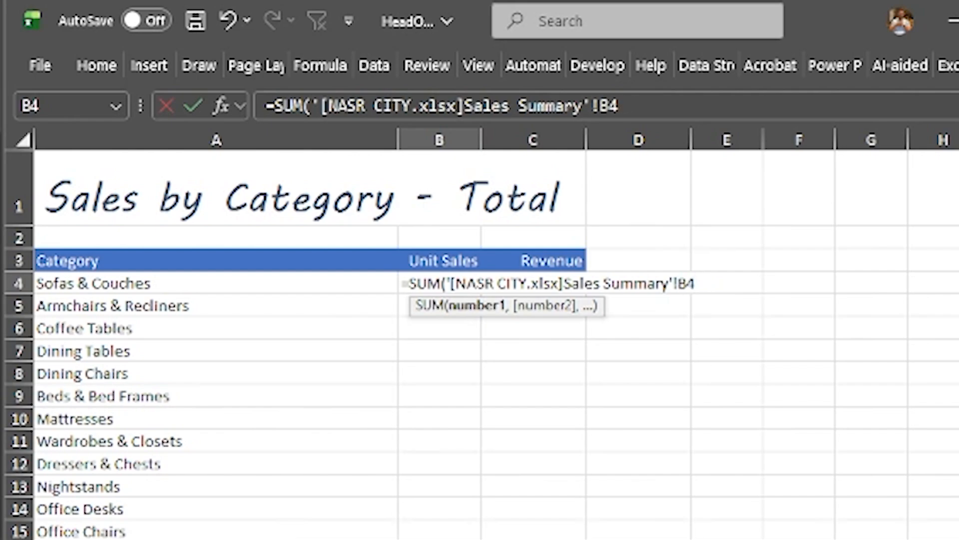
- Add relative references to B4 on the DAMIETTA and NEW CAIRO Sales Summary sheets and complete the SUM formula
{"action": "type", "text": ","}
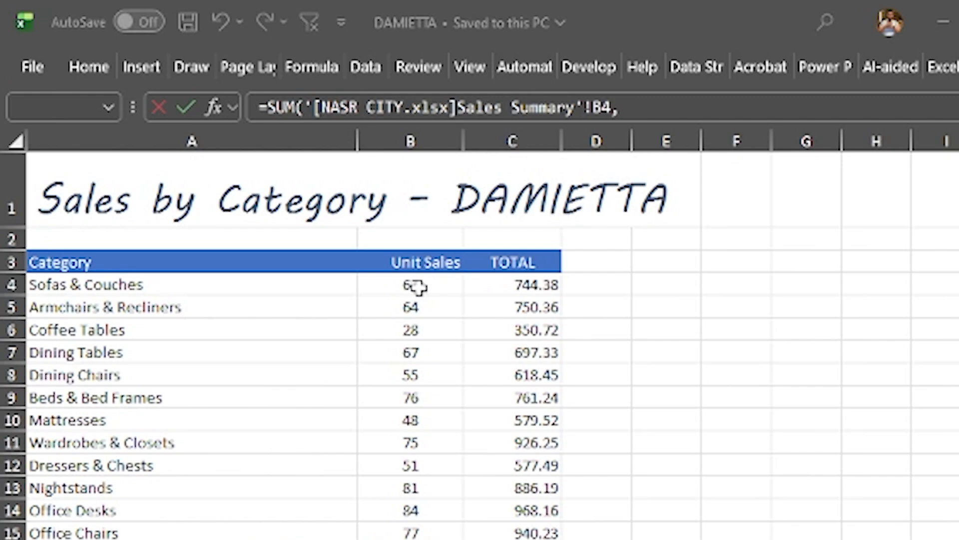
{"action": "left_click", "coordinate": [417, 286]}
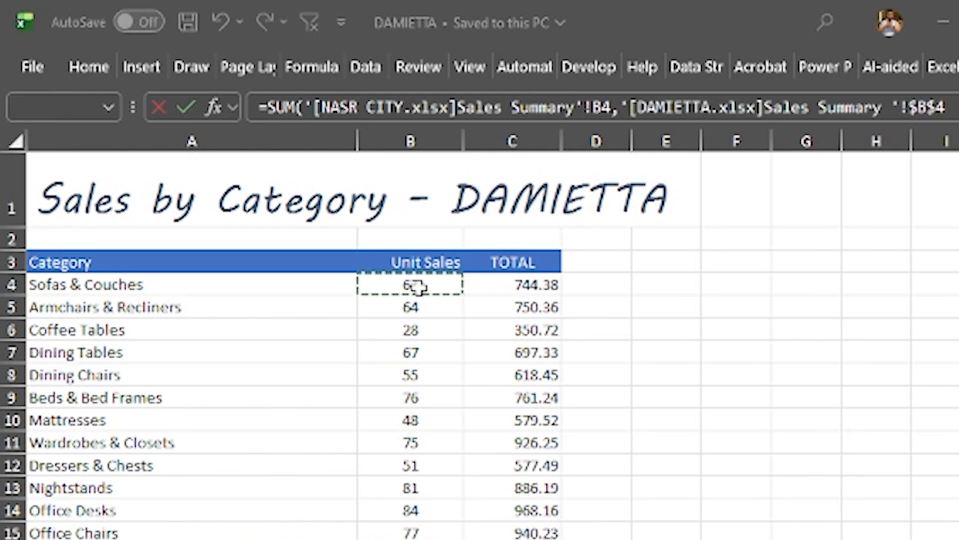
{"action": "key", "text": "F4"}
{"action": "key", "text": "F4"}
{"action": "key", "text": "F4"}
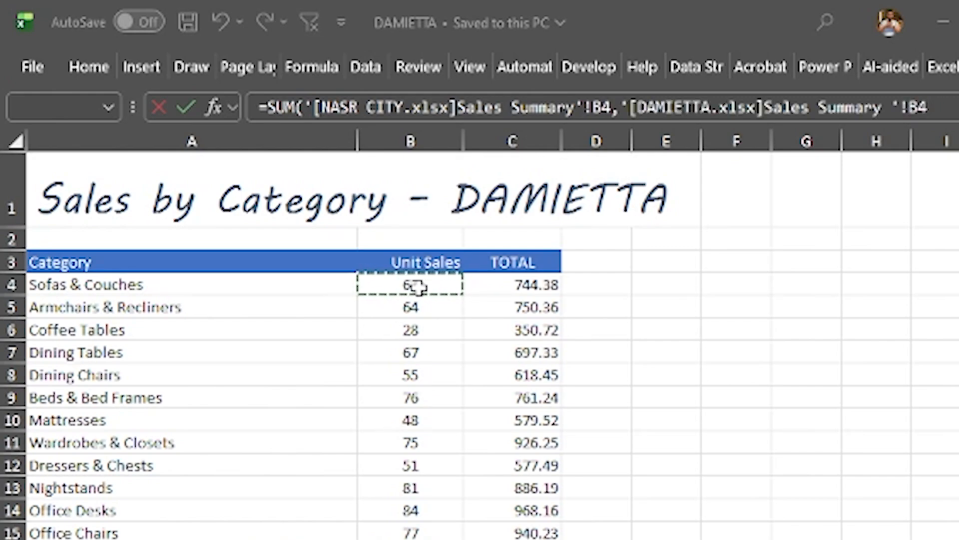
{"action": "type", "text": ","}
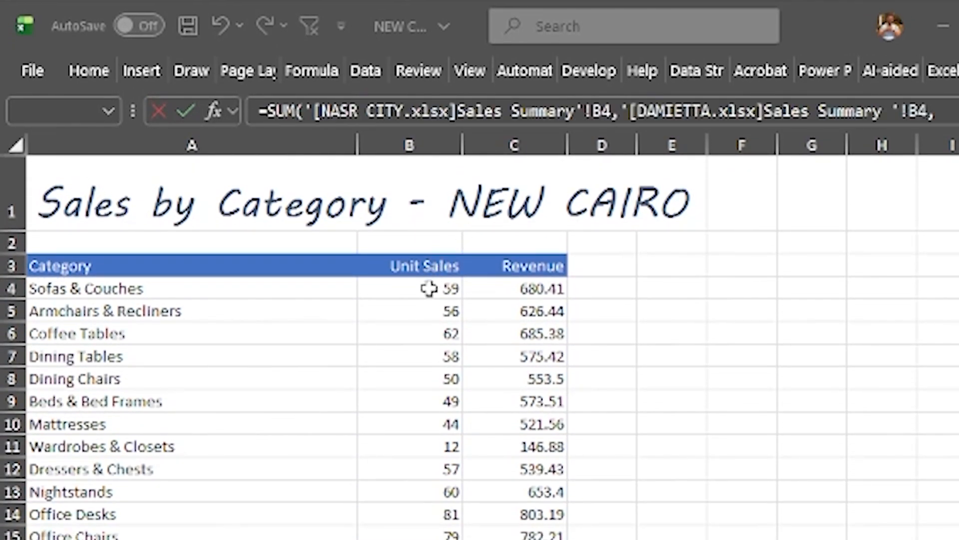
{"action": "left_click", "coordinate": [428, 288]}
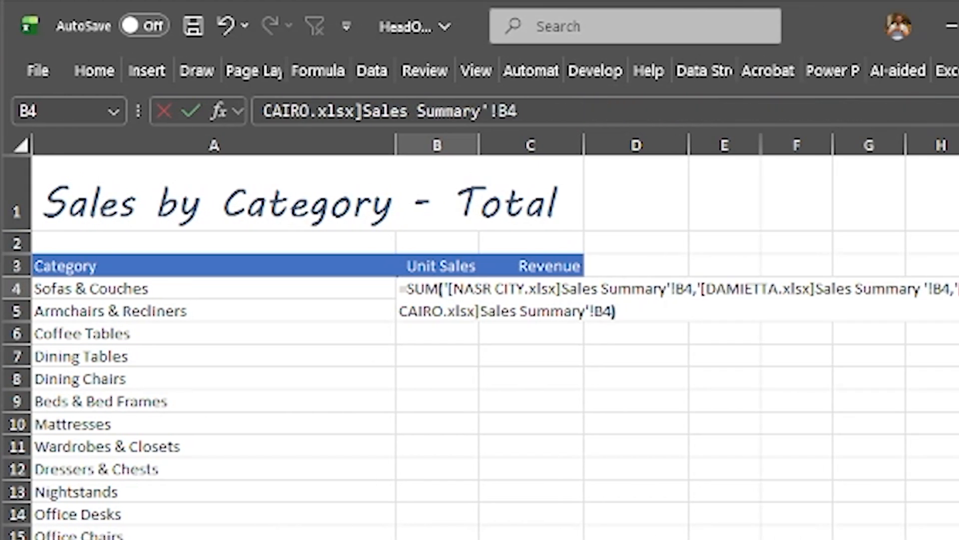
{"action": "type", "text": ")"}
{"action": "key", "text": "Return"}
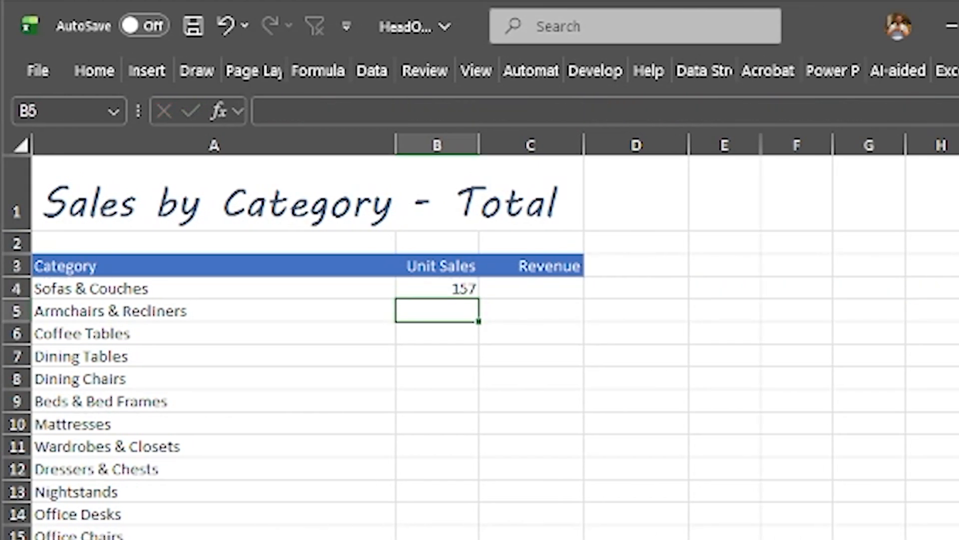
- Fill the B4 formula across to the Revenue column and down both columns through the Patio Sets row
{"action": "left_click", "coordinate": [433, 287]}
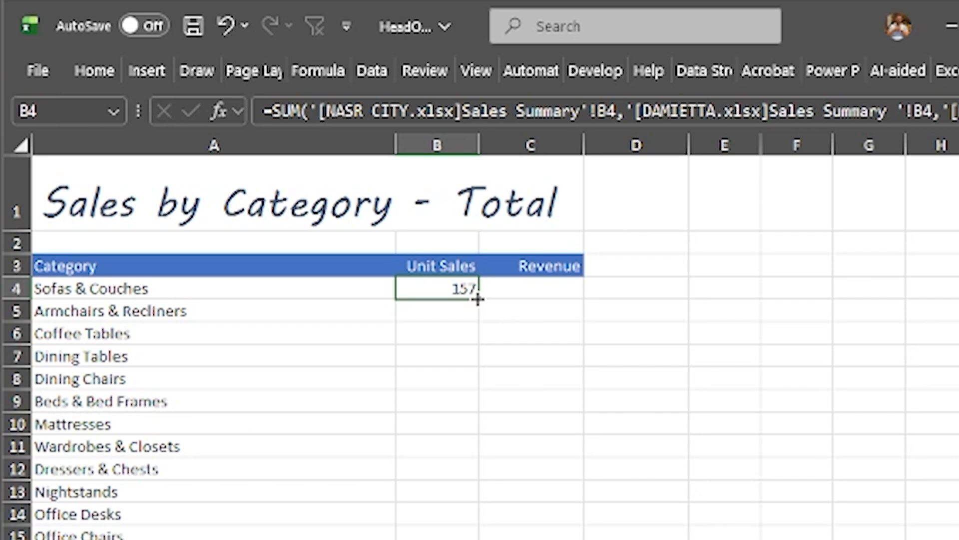
{"action": "left_click_drag", "start_coordinate": [478, 298], "coordinate": [582, 297]}
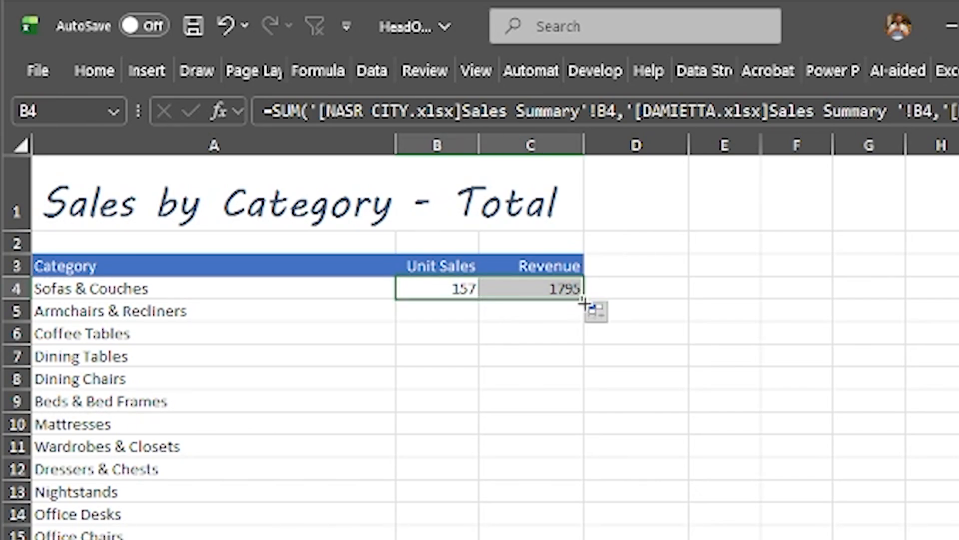
{"action": "left_click_drag", "start_coordinate": [584, 301], "coordinate": [598, 493]}
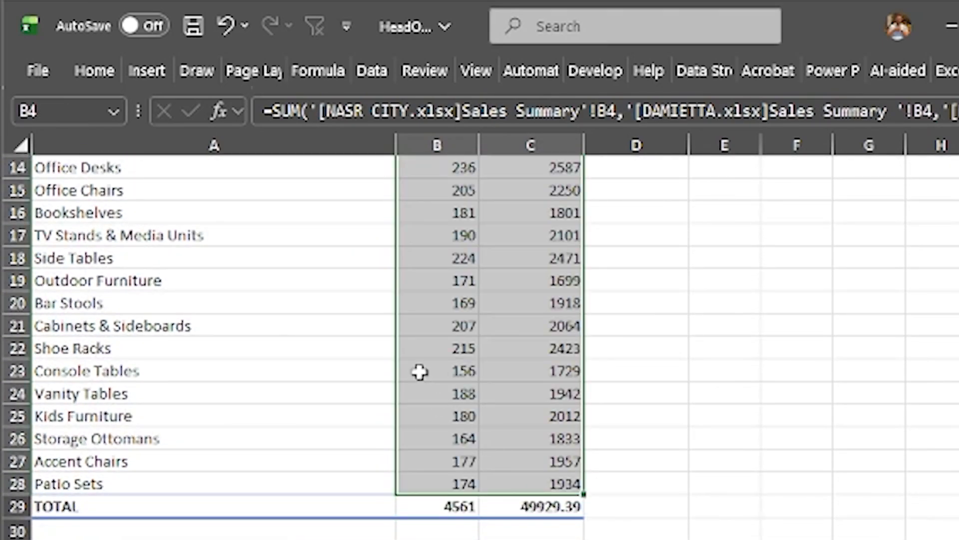
{"action": "scroll", "coordinate": [420, 372], "scroll_direction": "up", "scroll_amount": 5}
{"action": "scroll", "coordinate": [417, 334], "scroll_direction": "down", "scroll_amount": 1}
{"action": "scroll", "coordinate": [418, 333], "scroll_direction": "up", "scroll_amount": 1}
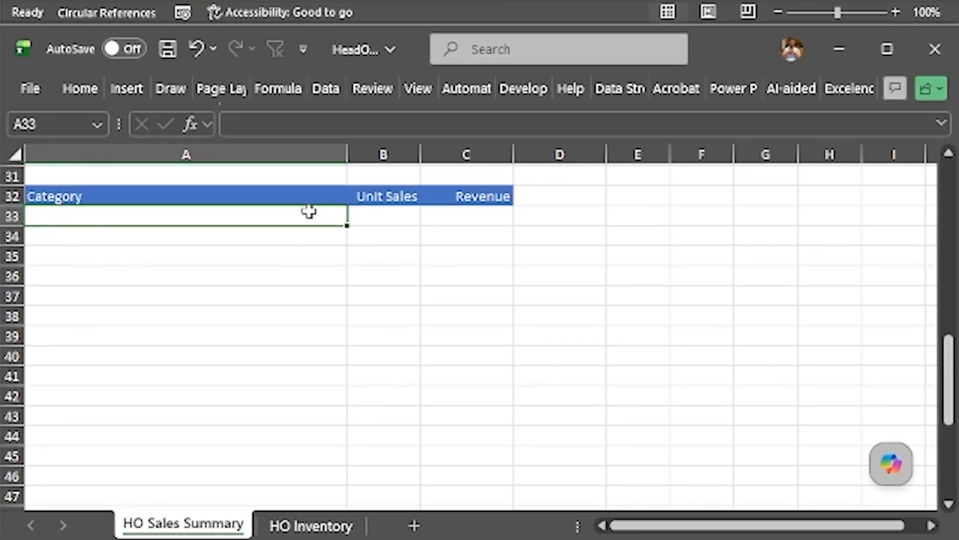
- Open Consolidate for cell A33 and delete the existing NASR CITY and DAMIETTA references
{"action": "left_click", "coordinate": [328, 91]}
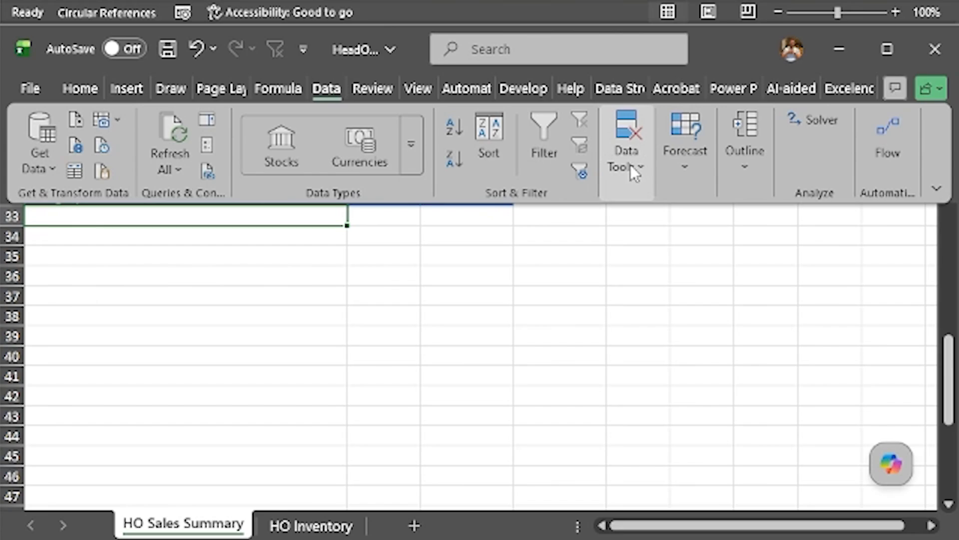
{"action": "left_click", "coordinate": [628, 175]}
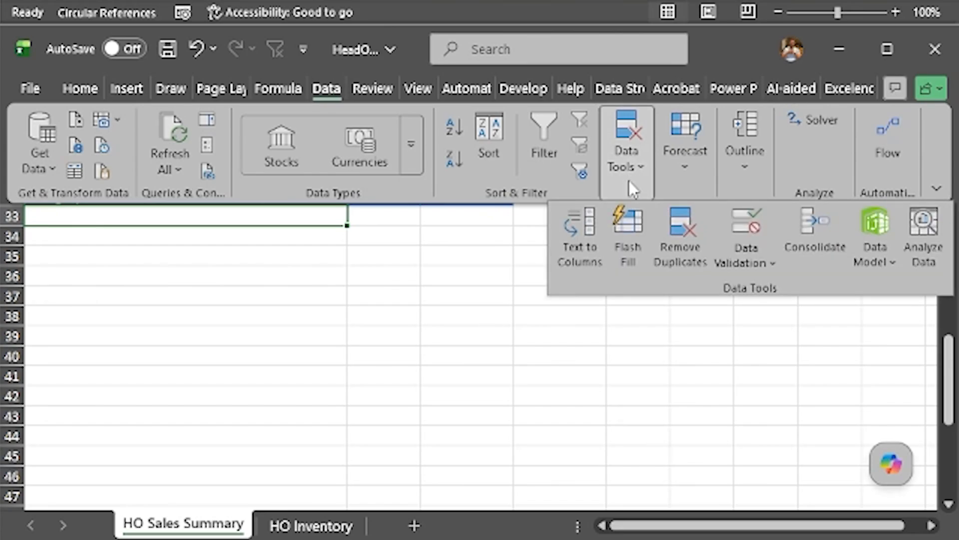
{"action": "left_click", "coordinate": [813, 244]}
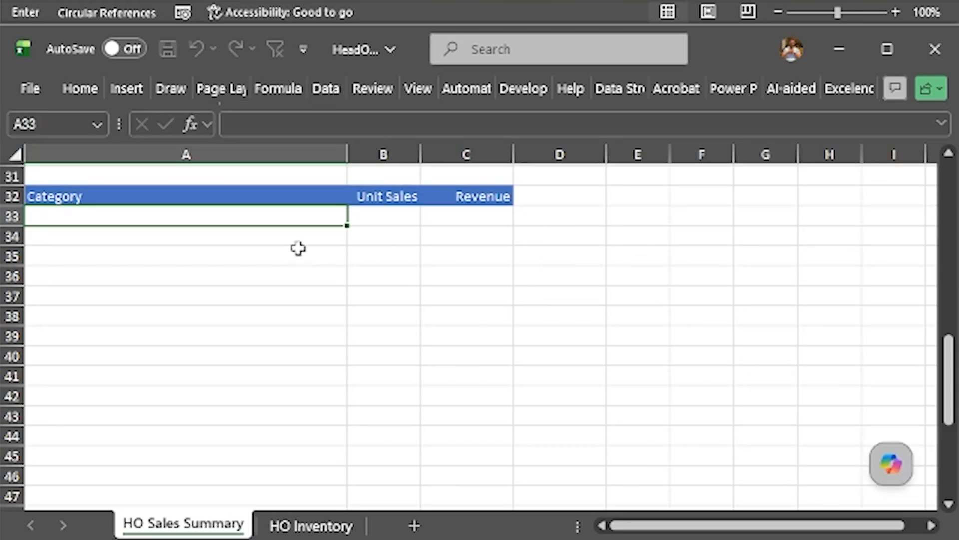
{"action": "left_click_drag", "start_coordinate": [922, 263], "coordinate": [258, 146]}
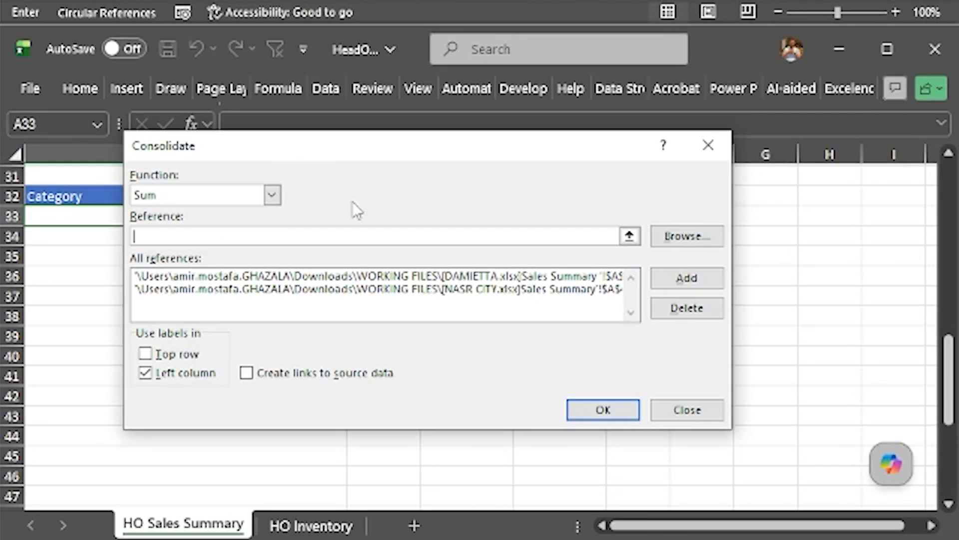
{"action": "left_click", "coordinate": [505, 288]}
{"action": "left_click", "coordinate": [701, 308]}
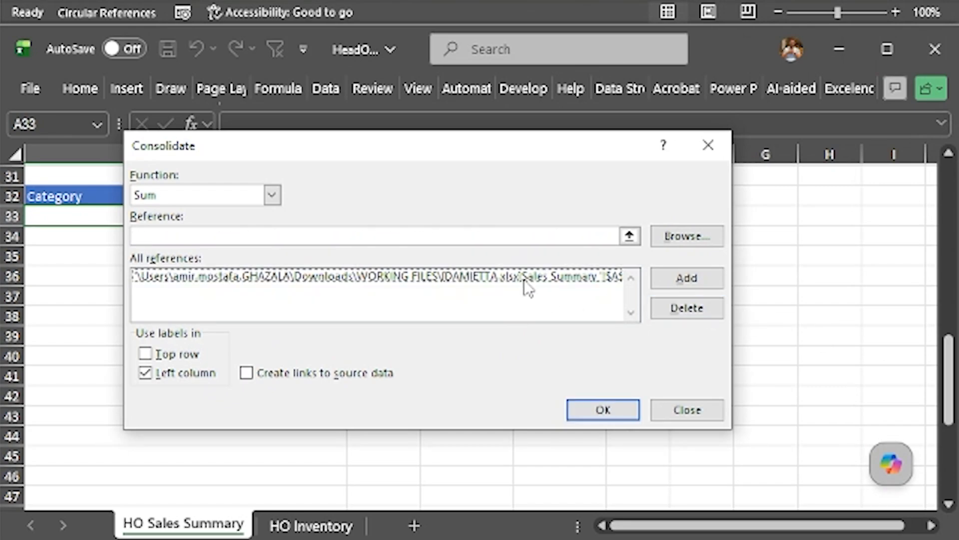
{"action": "left_click", "coordinate": [524, 277]}
{"action": "left_click", "coordinate": [690, 308]}
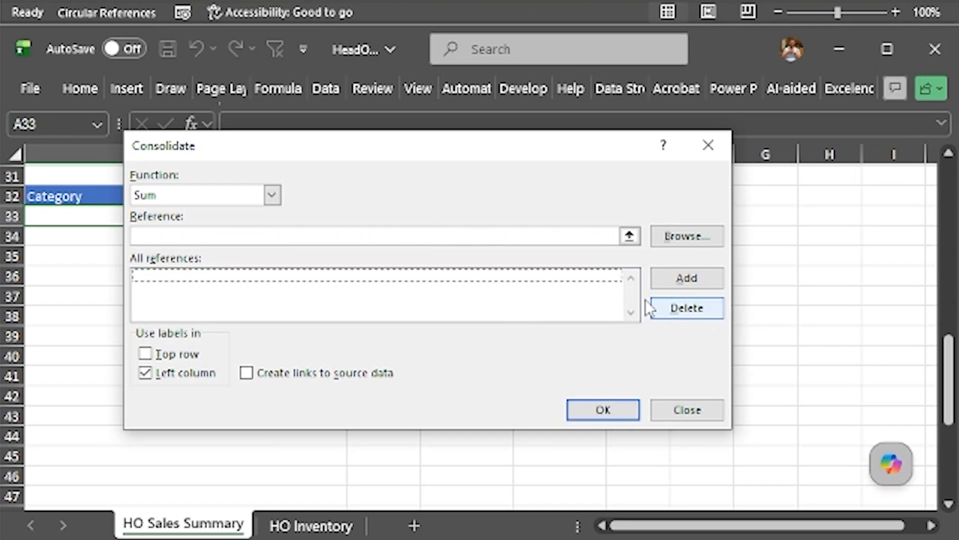
- Add range A4:C29 from NASR CITY's Sales Summary sheet to the consolidation references
{"action": "left_click", "coordinate": [630, 236]}
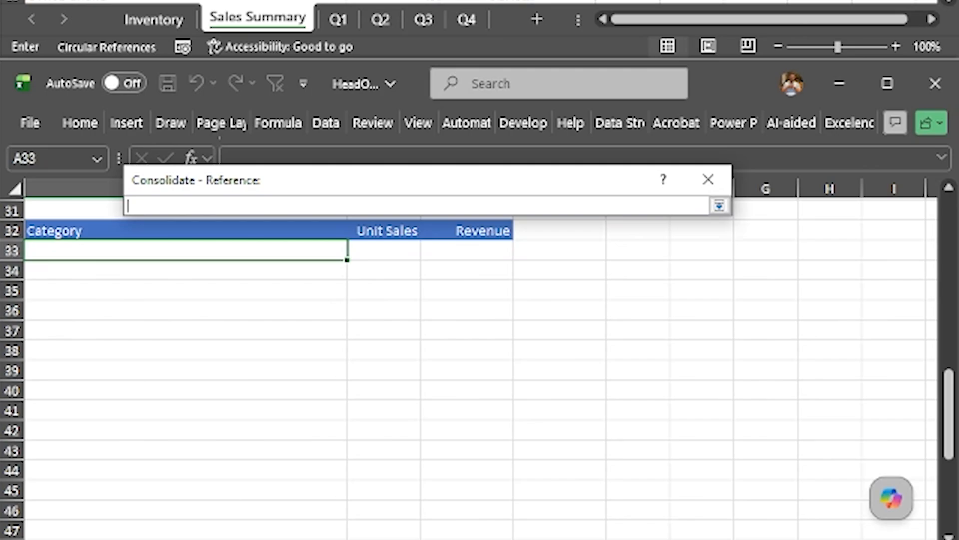
{"action": "left_click_drag", "start_coordinate": [70, 123], "coordinate": [497, 44]}
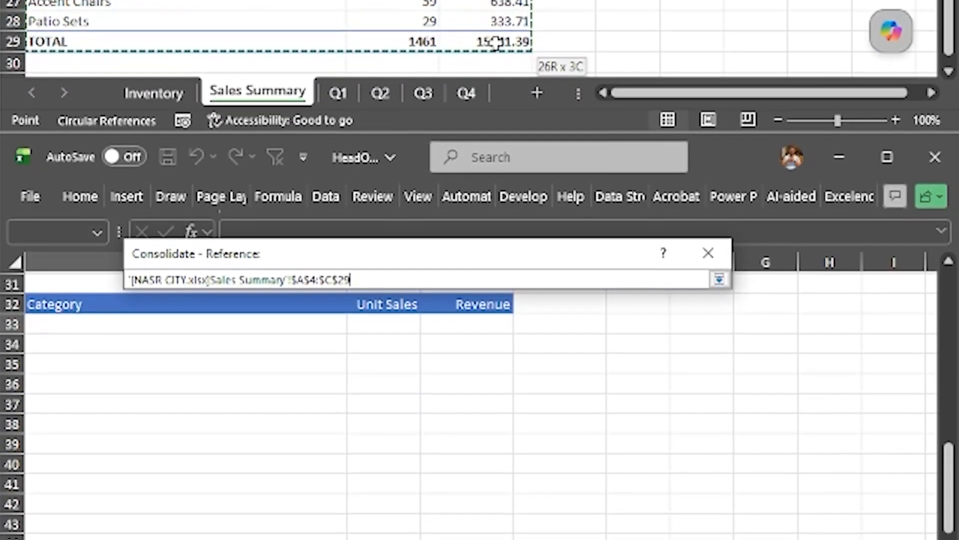
{"action": "left_click", "coordinate": [719, 280]}
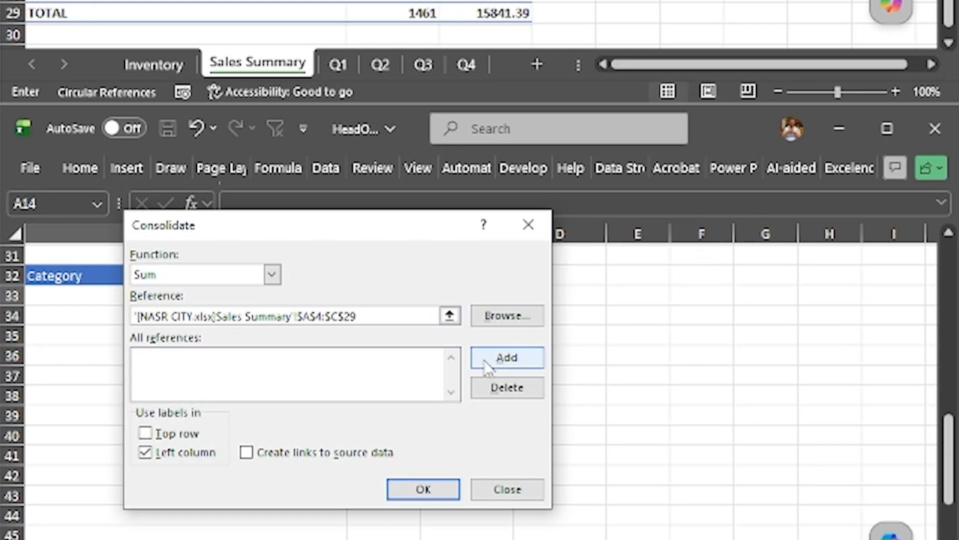
{"action": "left_click", "coordinate": [504, 358]}
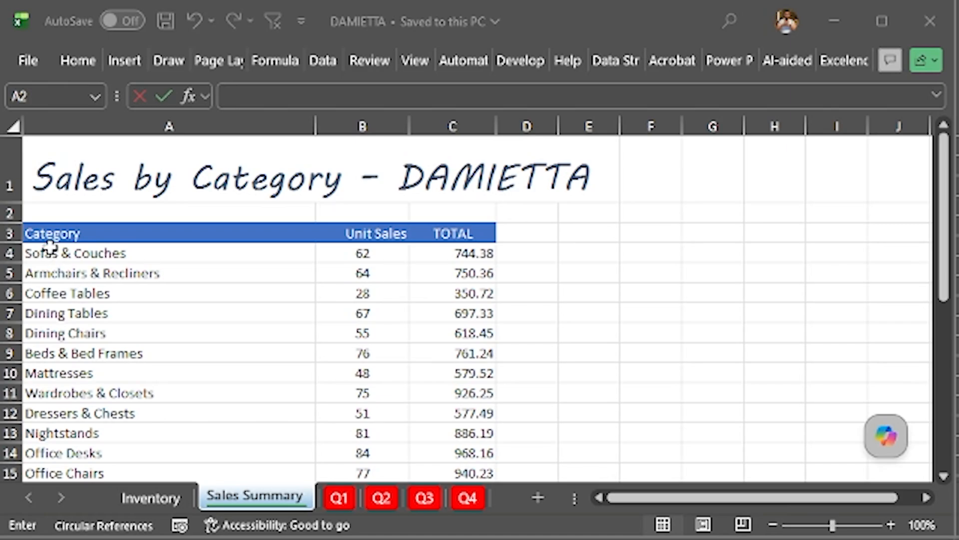
- Add range A4:C29 from DAMIETTA's Sales Summary sheet to the consolidation references
{"action": "left_click", "coordinate": [50, 245]}
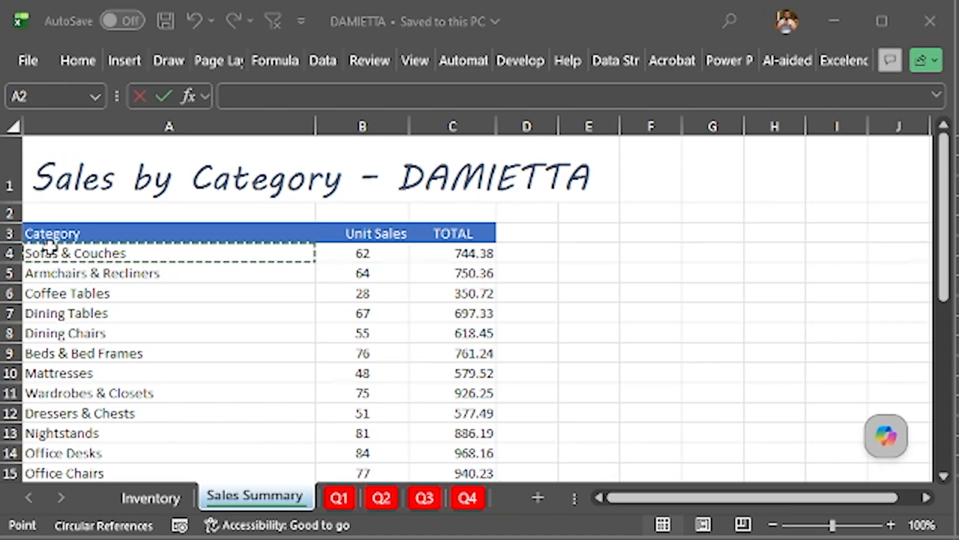
{"action": "left_click_drag", "start_coordinate": [48, 250], "coordinate": [464, 461]}
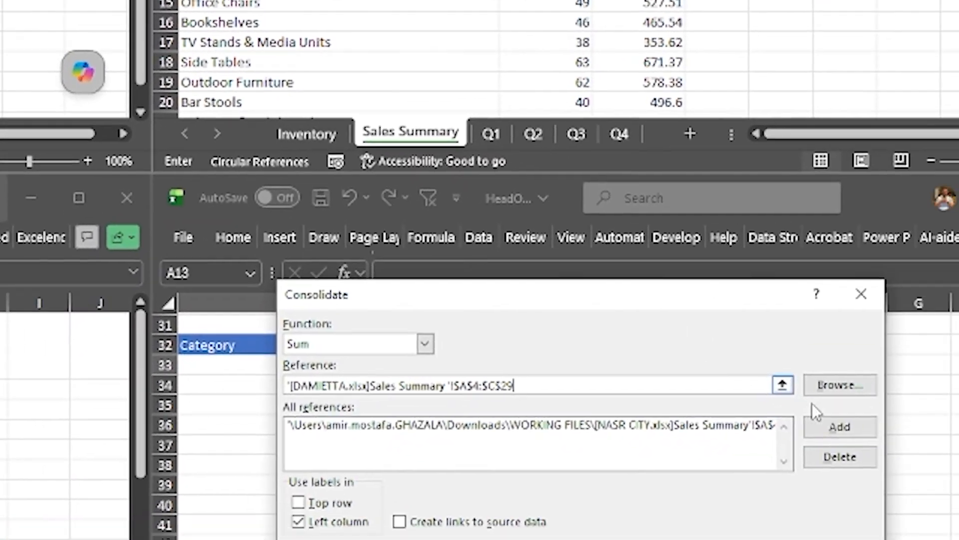
{"action": "left_click", "coordinate": [685, 357]}
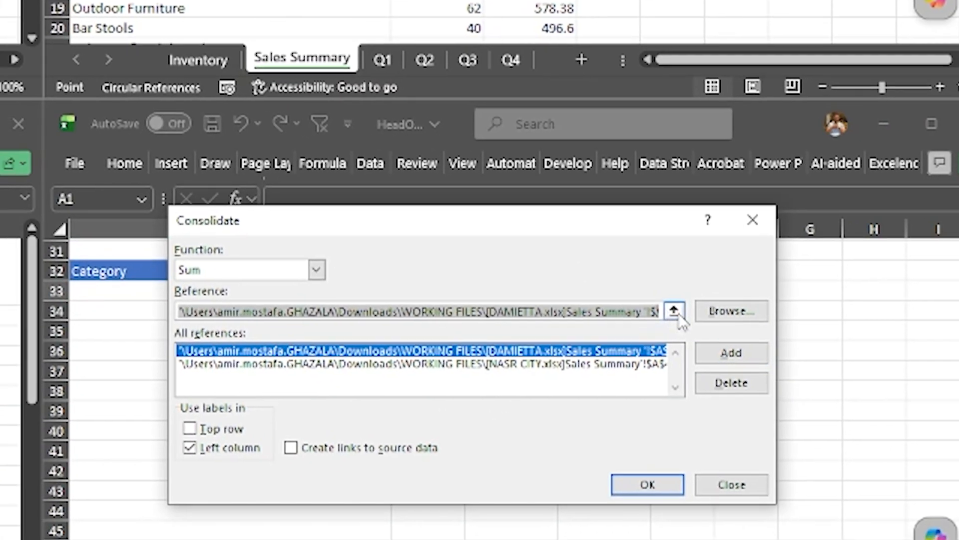
- Add range A4:C29 from NEW CAIRO's Sales Summary sheet and run the Sum consolidation with left-column labels
{"action": "left_click", "coordinate": [629, 316]}
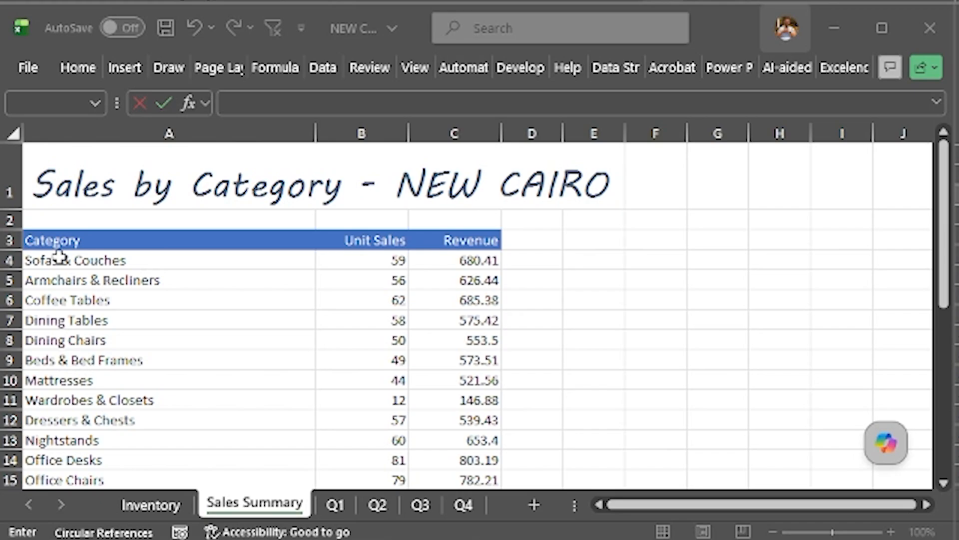
{"action": "left_click_drag", "start_coordinate": [65, 257], "coordinate": [431, 425]}
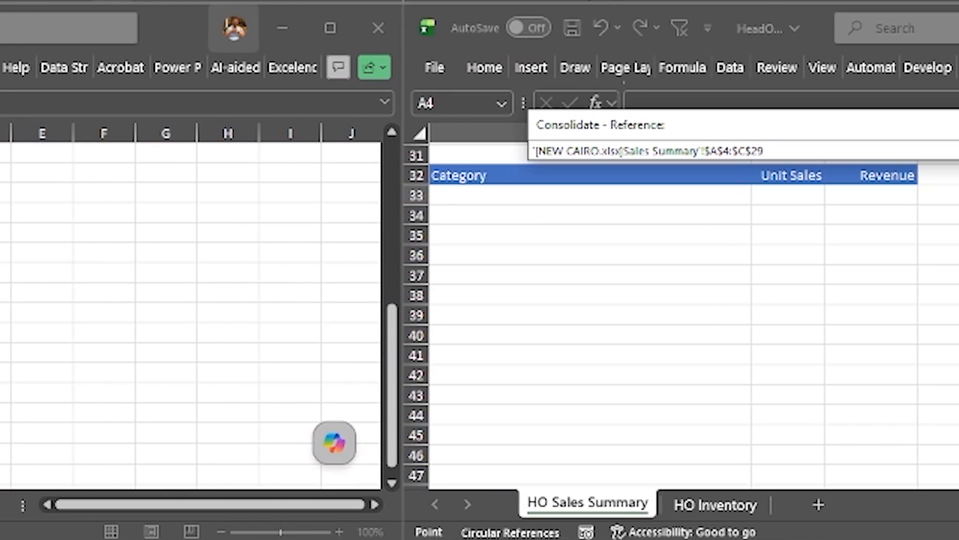
{"action": "left_click", "coordinate": [725, 152]}
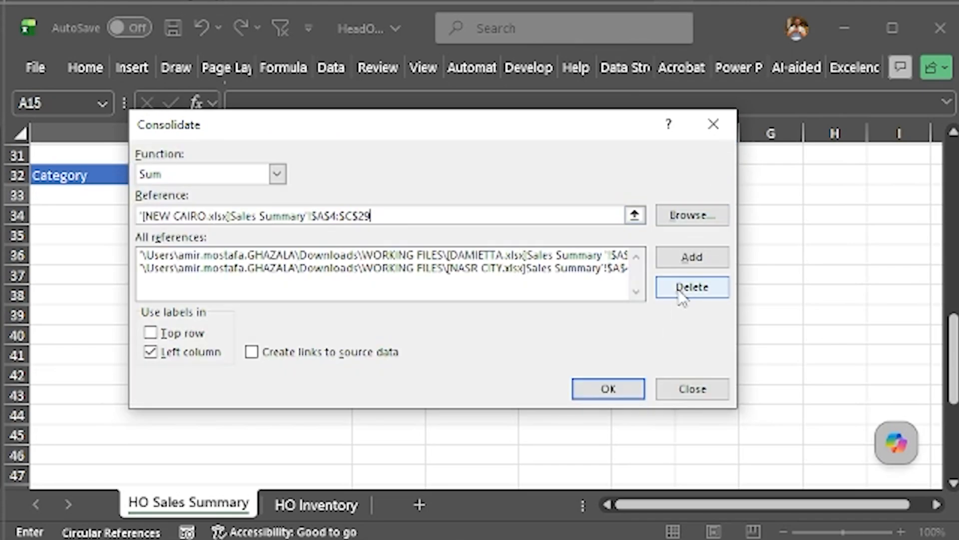
{"action": "left_click", "coordinate": [691, 259]}
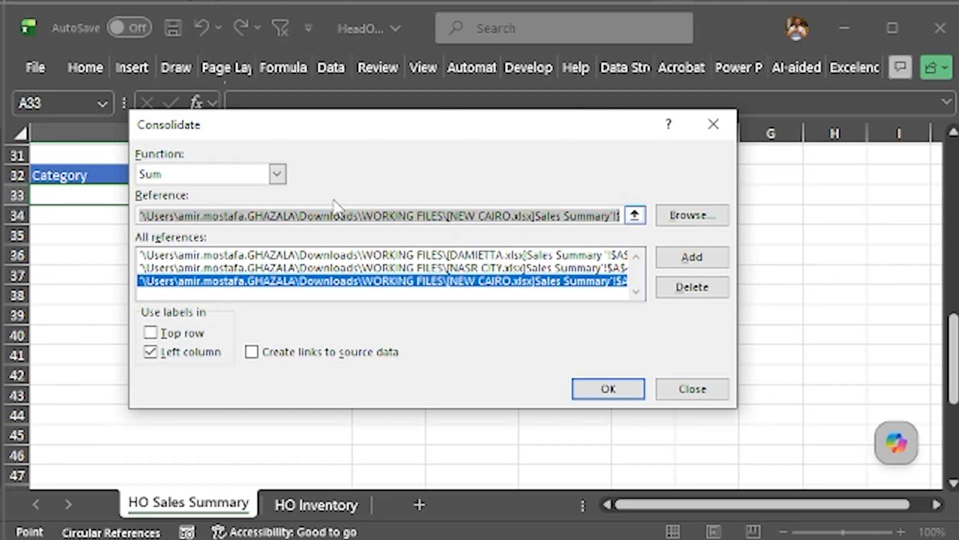
{"action": "left_click", "coordinate": [593, 390]}
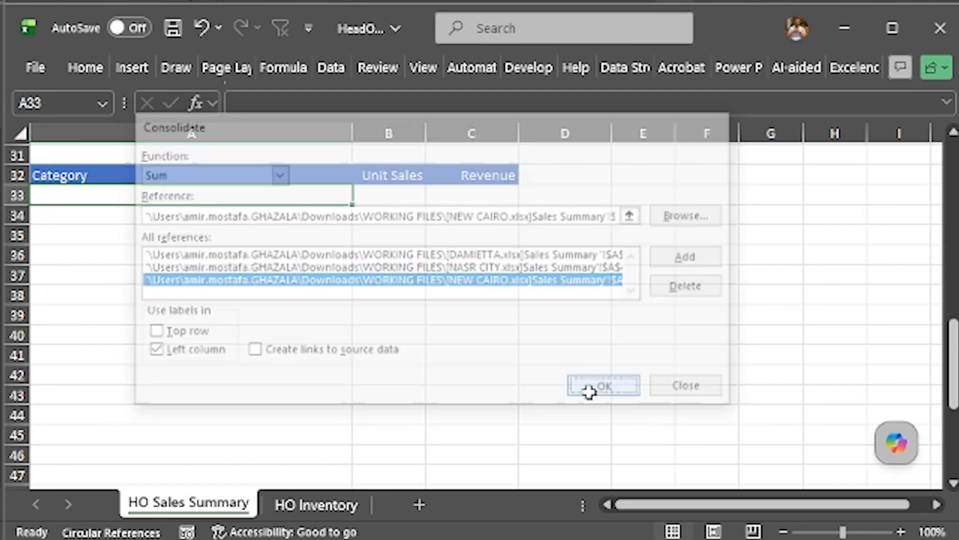
{"action": "scroll", "coordinate": [392, 279], "scroll_direction": "down", "scroll_amount": 6}
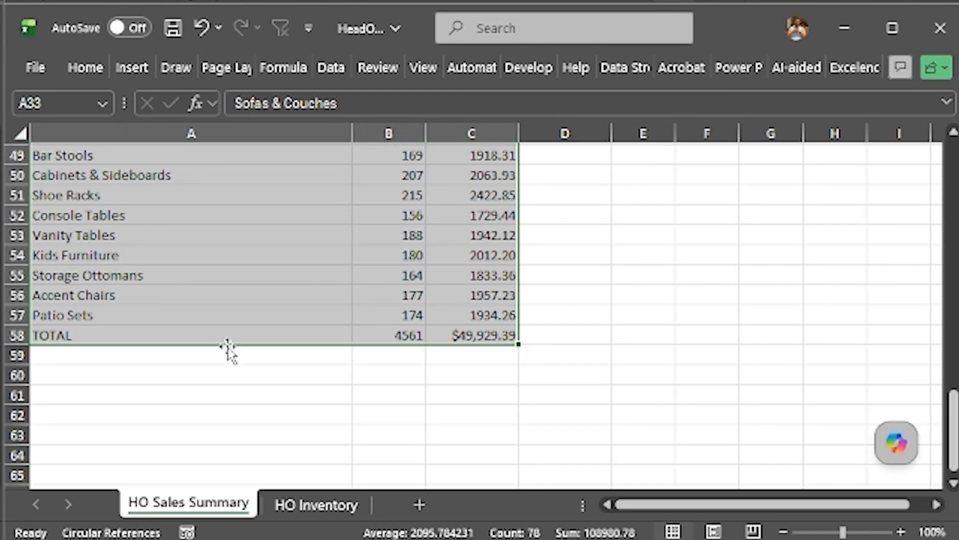
- Compare the consolidated values from row 33 down with the cross-workbook SUM formulas in the upper HO Sales Summary table
{"action": "scroll", "coordinate": [228, 344], "scroll_direction": "up", "scroll_amount": 9}
{"action": "scroll", "coordinate": [165, 334], "scroll_direction": "down", "scroll_amount": 3}
{"action": "scroll", "coordinate": [169, 324], "scroll_direction": "down", "scroll_amount": 4}
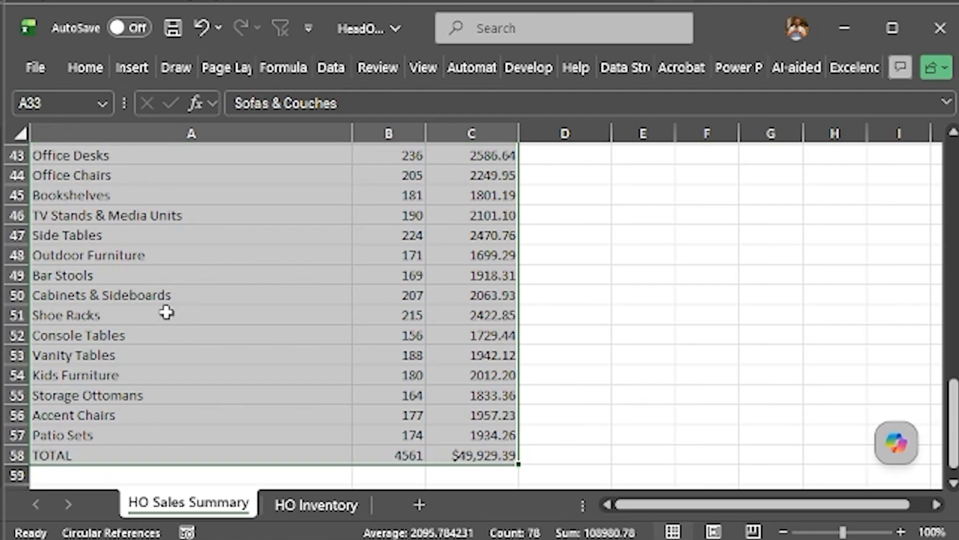
{"action": "scroll", "coordinate": [215, 351], "scroll_direction": "up", "scroll_amount": 6}
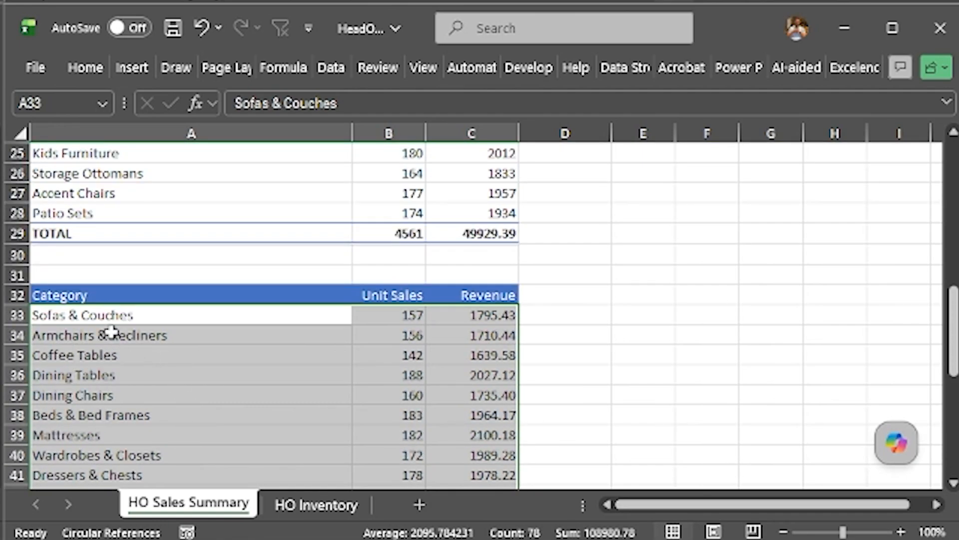
{"action": "left_click", "coordinate": [401, 316]}
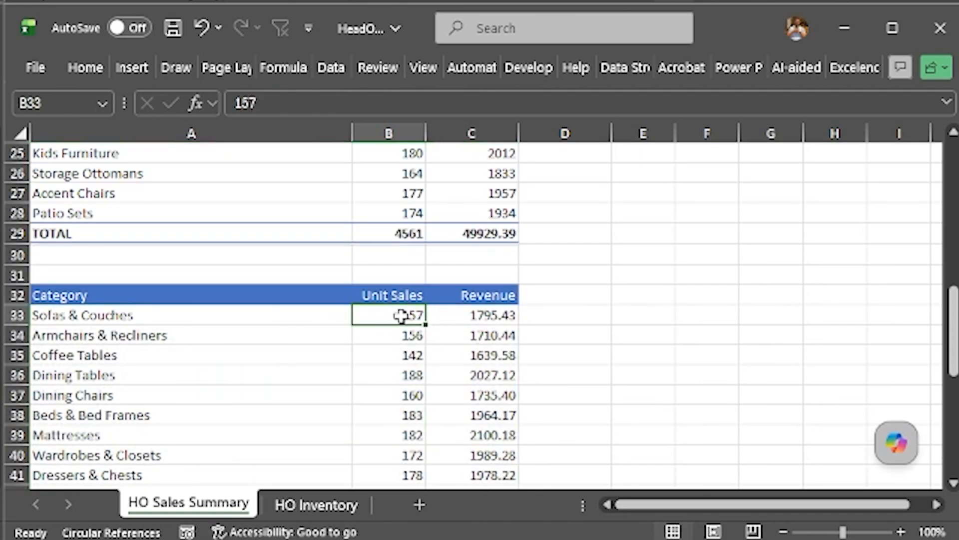
{"action": "scroll", "coordinate": [418, 322], "scroll_direction": "up", "scroll_amount": 1}
{"action": "scroll", "coordinate": [416, 339], "scroll_direction": "up", "scroll_amount": 1}
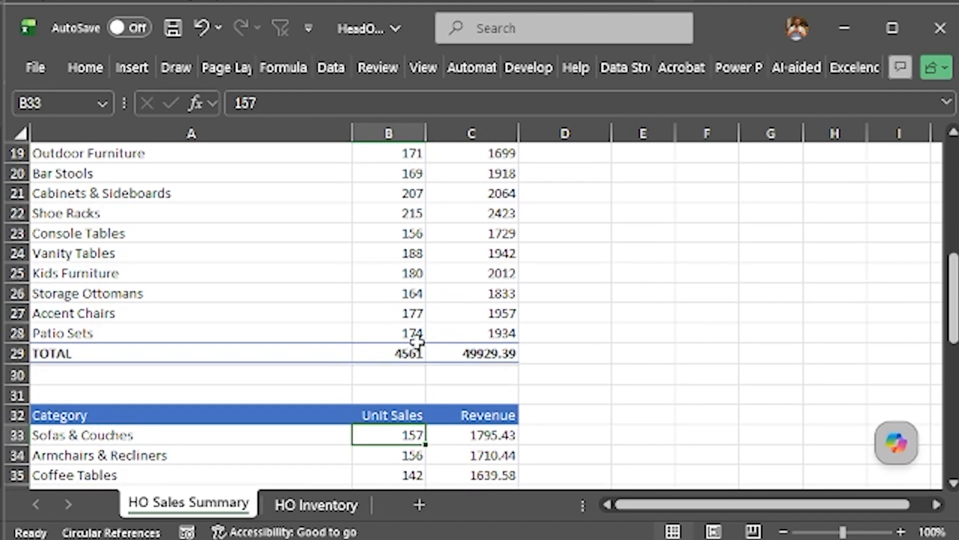
{"action": "scroll", "coordinate": [398, 407], "scroll_direction": "down", "scroll_amount": 4}
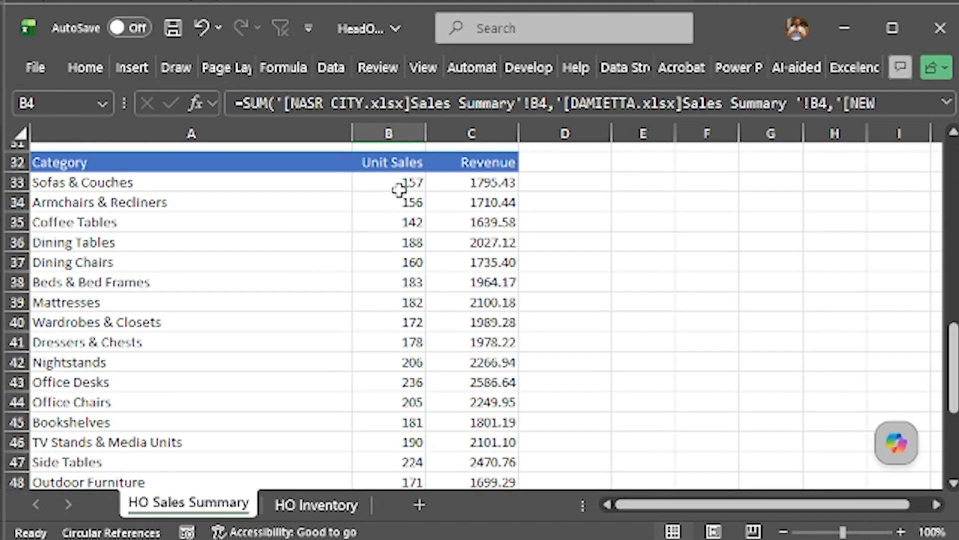
{"action": "scroll", "coordinate": [402, 191], "scroll_direction": "up", "scroll_amount": 1}
{"action": "scroll", "coordinate": [411, 235], "scroll_direction": "down", "scroll_amount": 1}
{"action": "scroll", "coordinate": [382, 187], "scroll_direction": "up", "scroll_amount": 5}
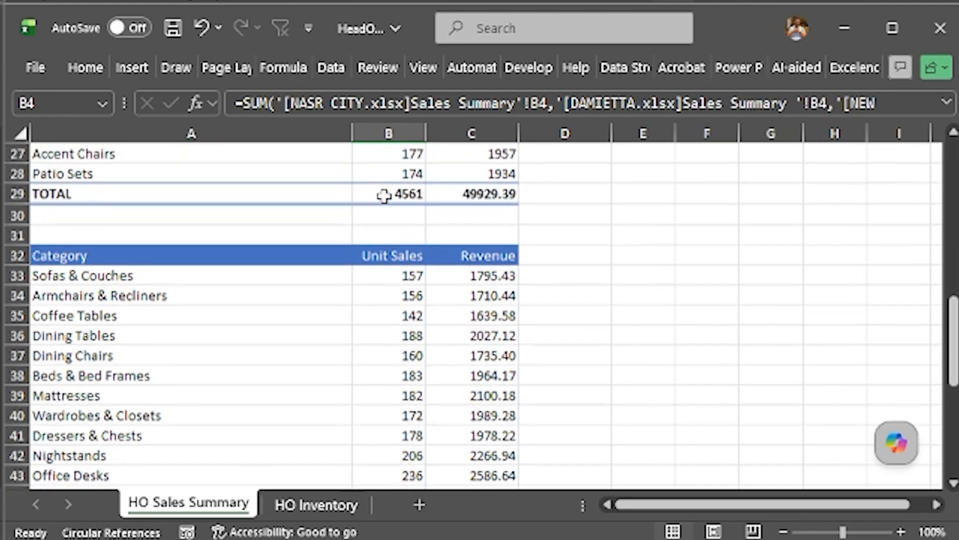
{"action": "scroll", "coordinate": [385, 199], "scroll_direction": "down", "scroll_amount": 5}
{"action": "scroll", "coordinate": [385, 212], "scroll_direction": "down", "scroll_amount": 1}
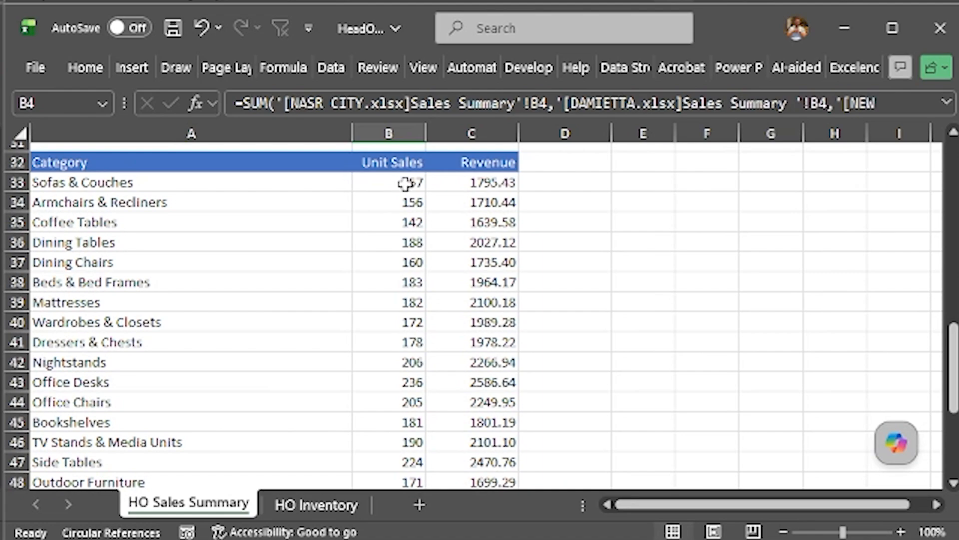
{"action": "scroll", "coordinate": [405, 180], "scroll_direction": "up", "scroll_amount": 10}
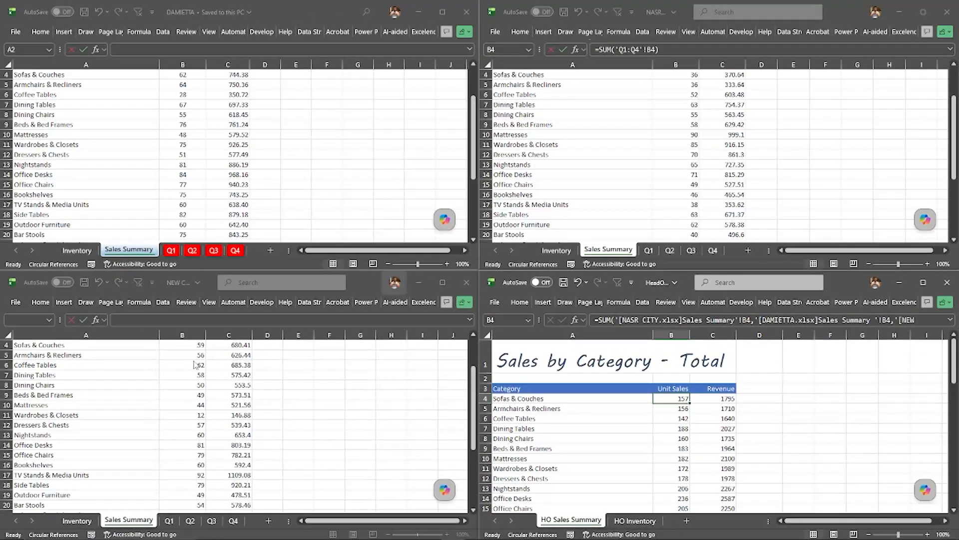
- Set the Sofas & Couches unit sales in cell B4 of NEW CAIRO's Sales Summary sheet to 20
{"action": "left_click", "coordinate": [190, 366]}
{"action": "scroll", "coordinate": [190, 367], "scroll_direction": "up", "scroll_amount": 1}
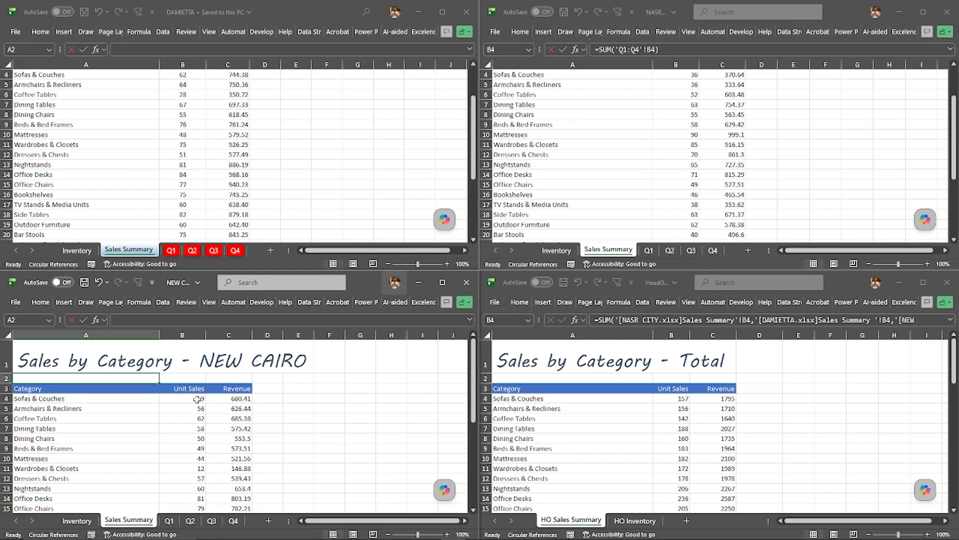
{"action": "left_click", "coordinate": [197, 399]}
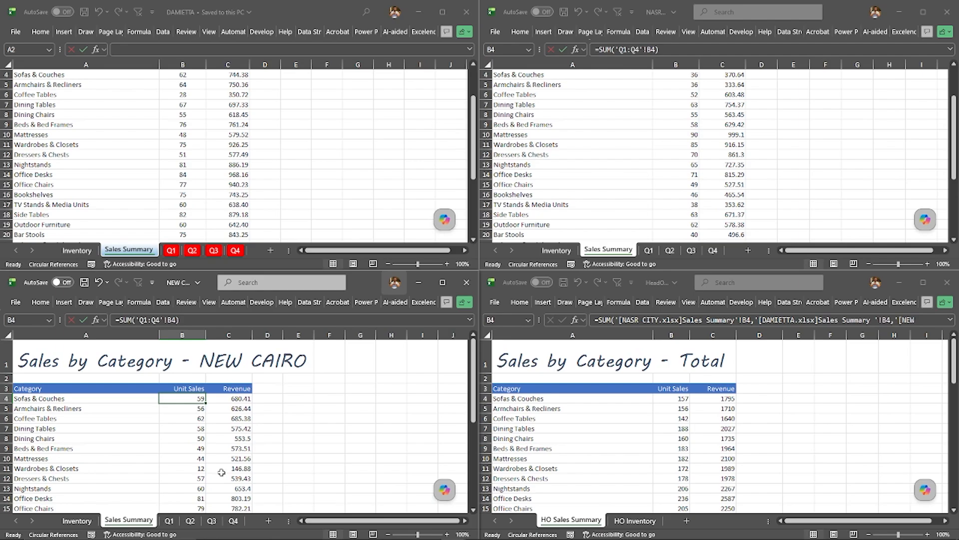
{"action": "type", "text": "20"}
{"action": "key", "text": "Return"}
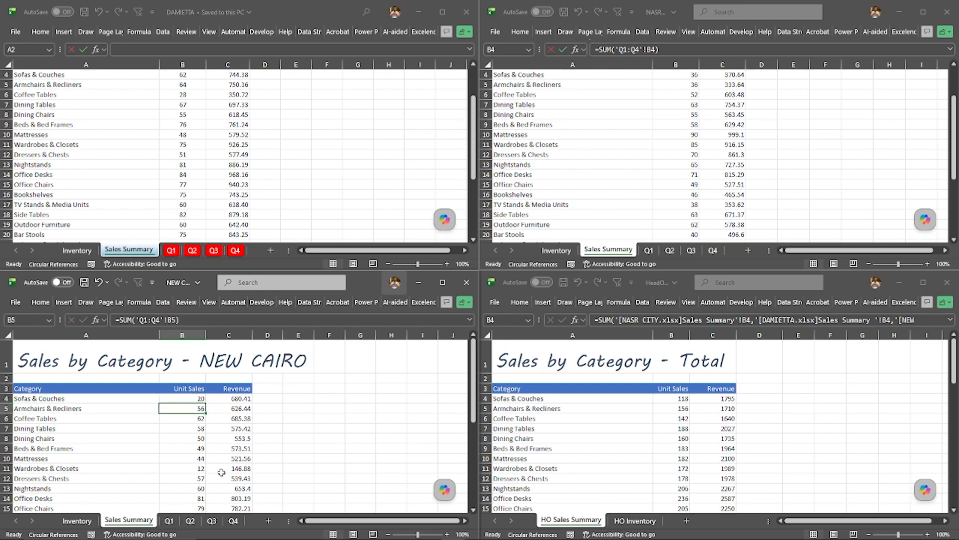
- Rerun the Sum consolidation at cell A33 of HO Sales Summary, keeping the three existing references and left-column labels
{"action": "left_click", "coordinate": [688, 398]}
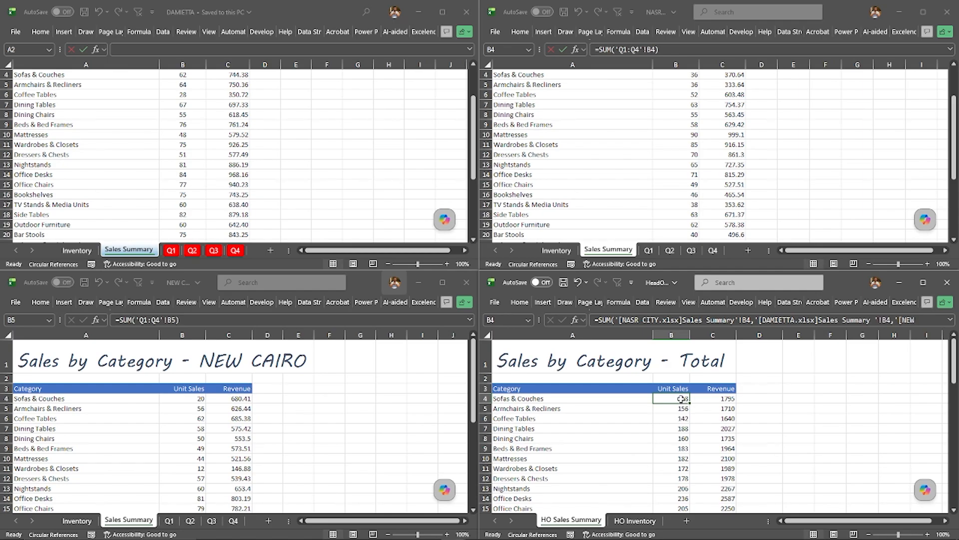
{"action": "scroll", "coordinate": [681, 398], "scroll_direction": "down", "scroll_amount": 9}
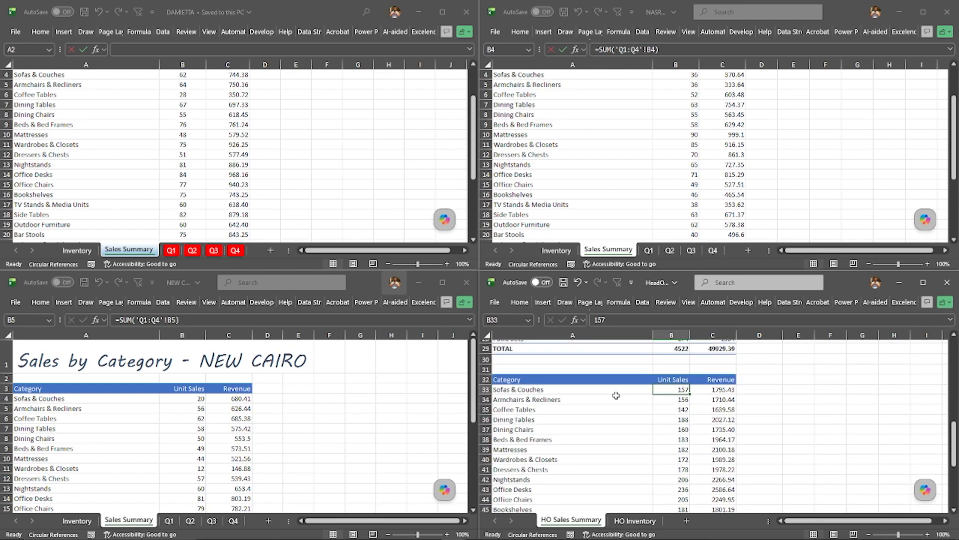
{"action": "left_click", "coordinate": [613, 390]}
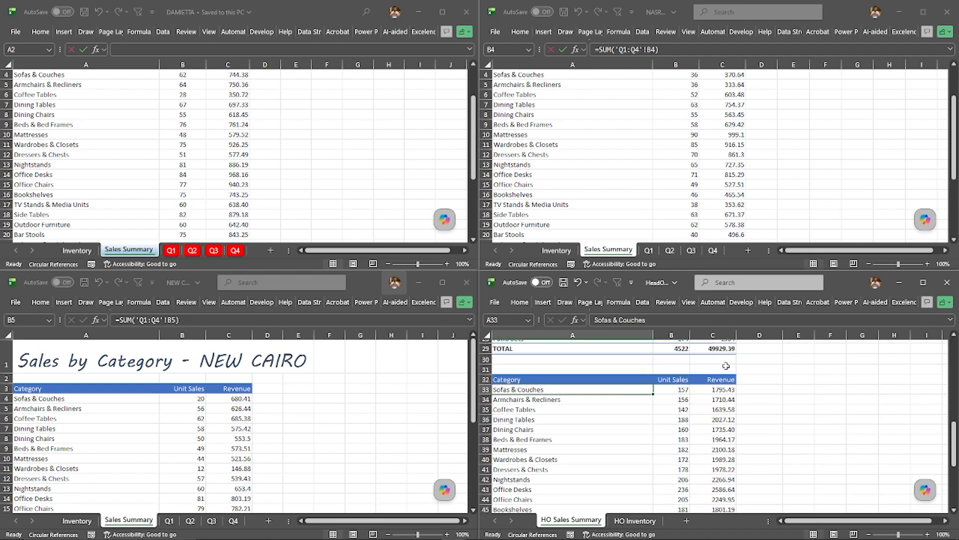
{"action": "left_click", "coordinate": [643, 304]}
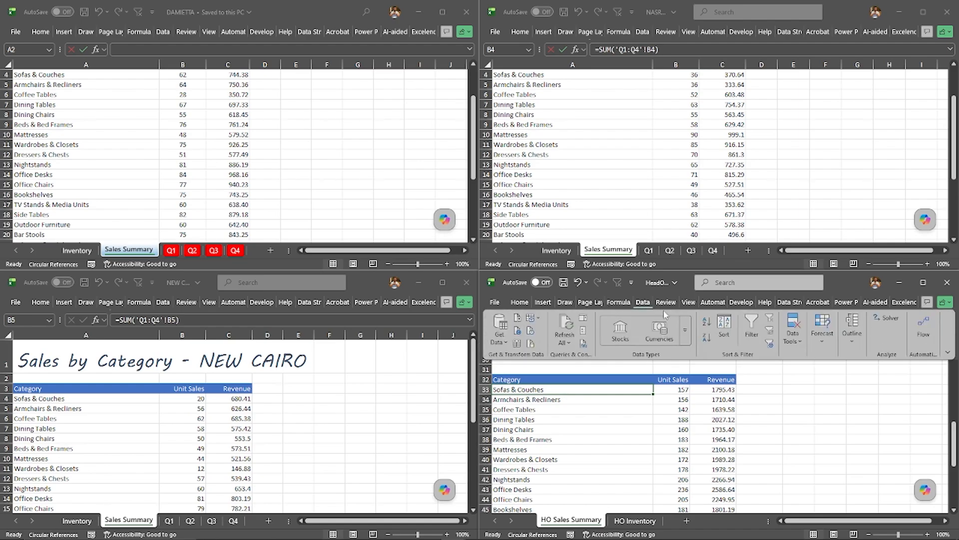
{"action": "left_click", "coordinate": [792, 343]}
{"action": "left_click", "coordinate": [887, 377]}
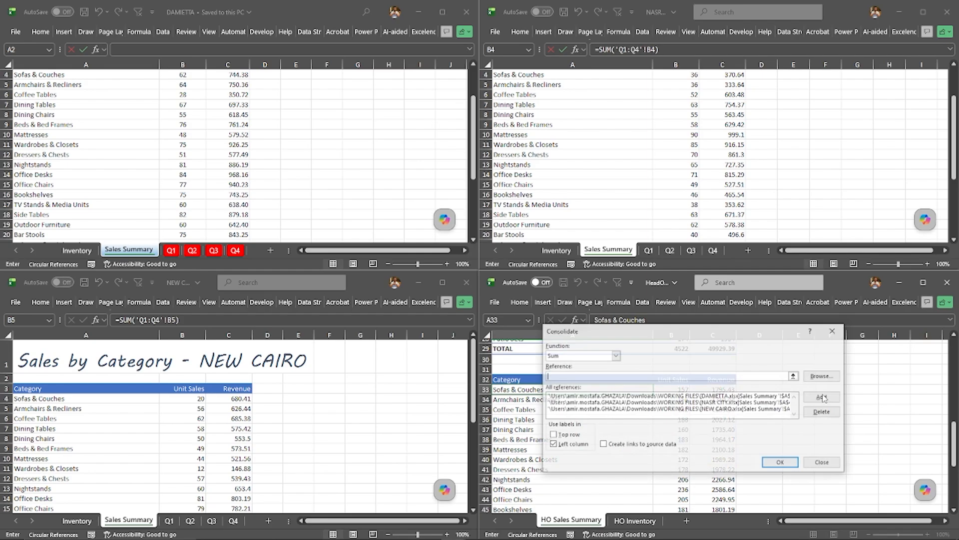
{"action": "left_click", "coordinate": [780, 461]}
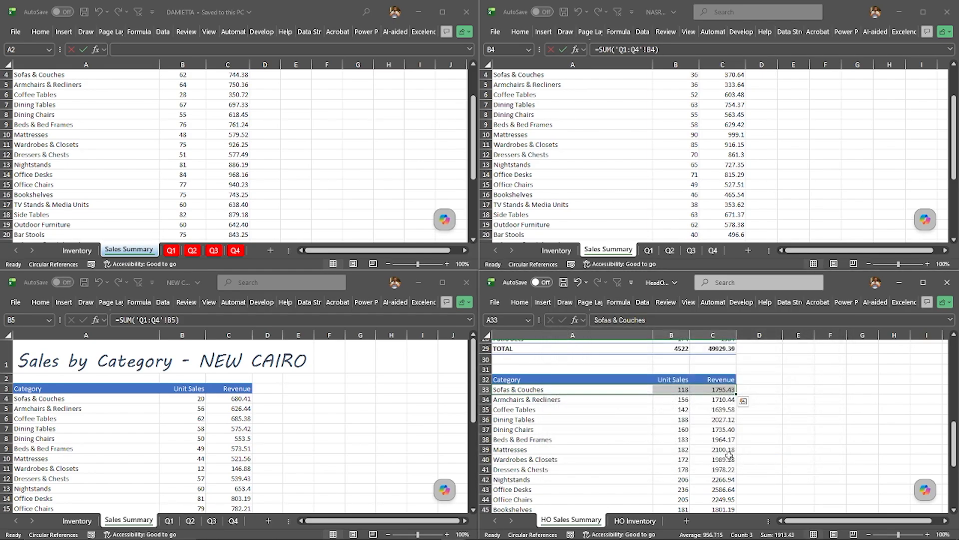
- Compare the Sofas & Couches unit sales between the formula-based table and the consolidated table in HO Sales Summary
{"action": "scroll", "coordinate": [684, 389], "scroll_direction": "up", "scroll_amount": 10}
{"action": "left_click", "coordinate": [684, 400]}
{"action": "scroll", "coordinate": [689, 422], "scroll_direction": "down", "scroll_amount": 7}
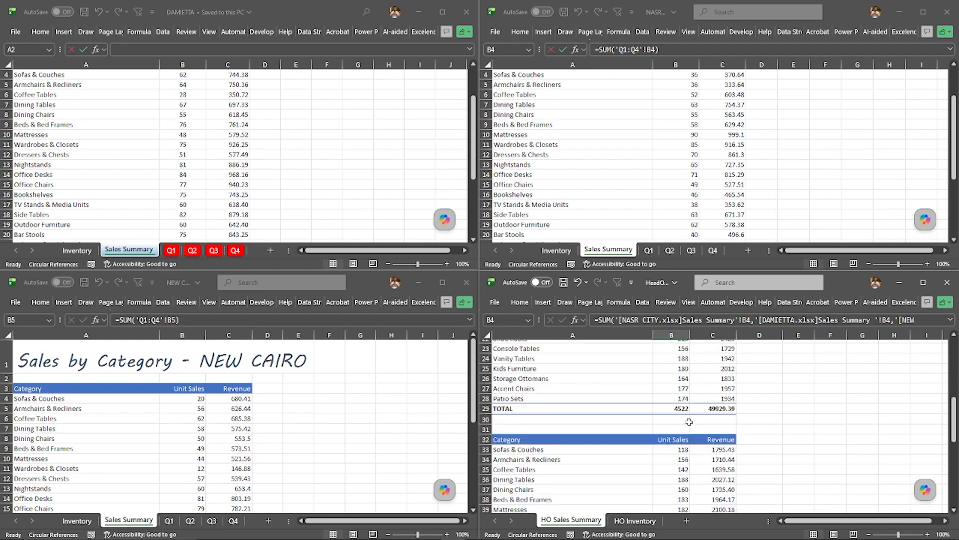
{"action": "scroll", "coordinate": [689, 422], "scroll_direction": "down", "scroll_amount": 2}
{"action": "scroll", "coordinate": [689, 430], "scroll_direction": "down", "scroll_amount": 2}
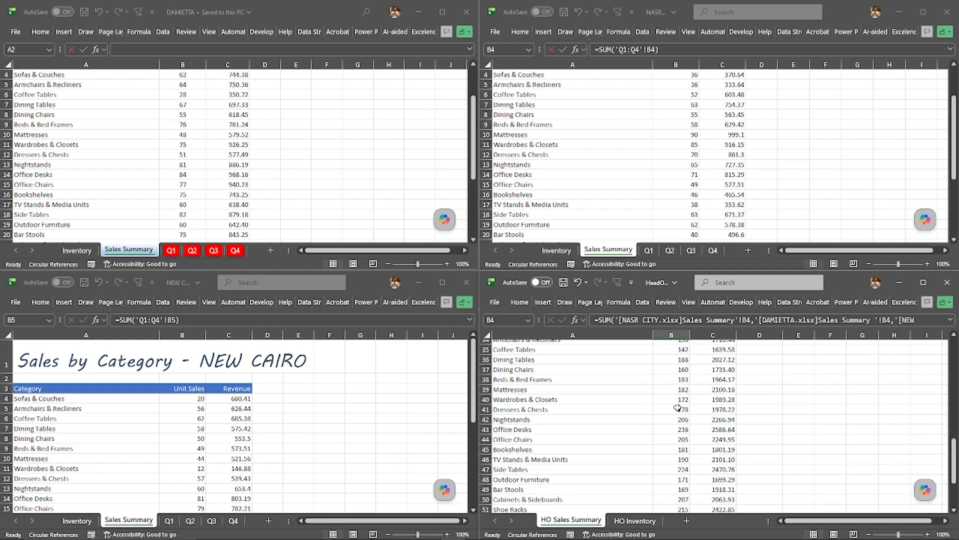
{"action": "scroll", "coordinate": [689, 429], "scroll_direction": "up", "scroll_amount": 1}
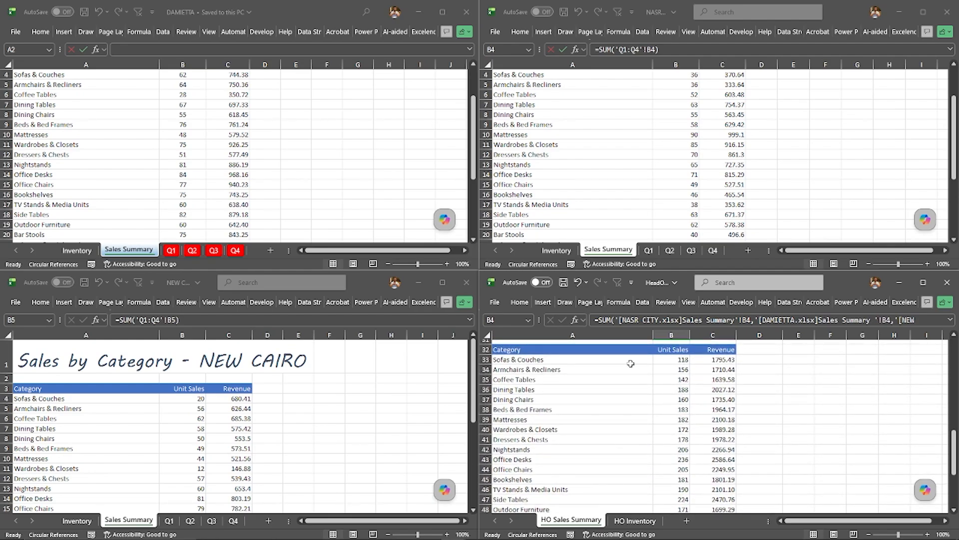